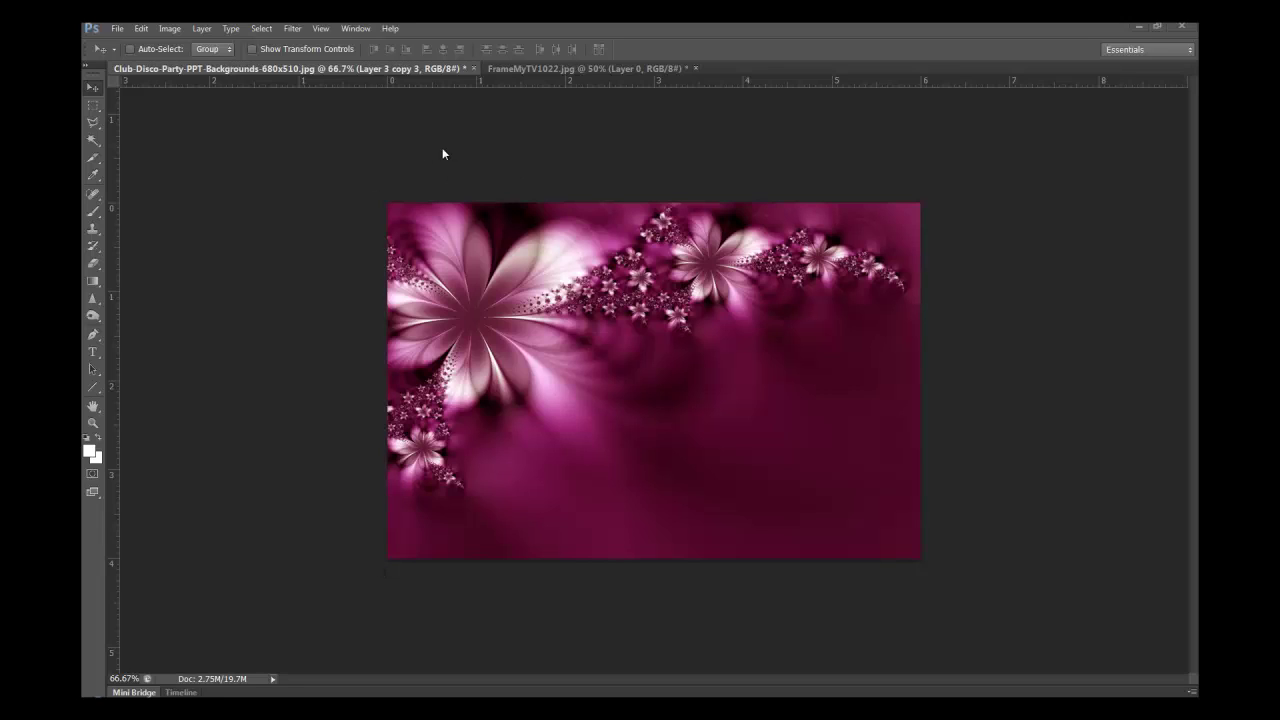
Bring the gold frame from its own image and paste it onto the floral background.
left_click(531, 68)
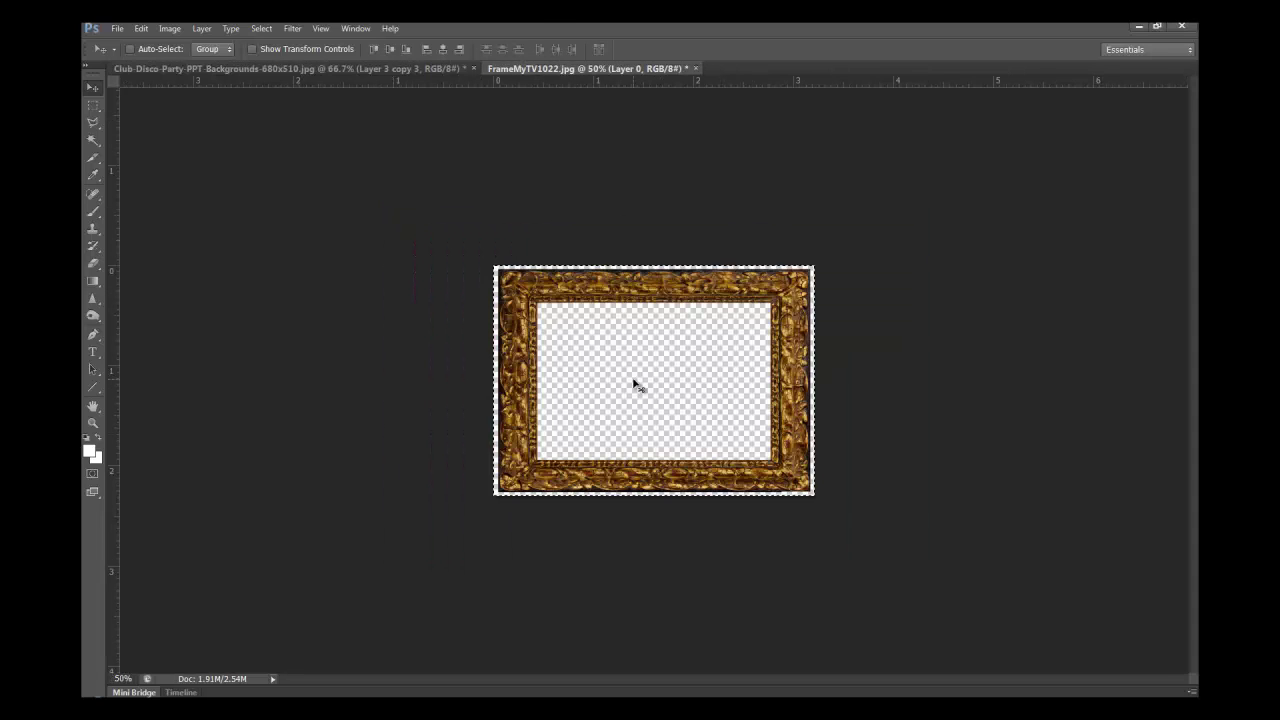
left_click(345, 68)
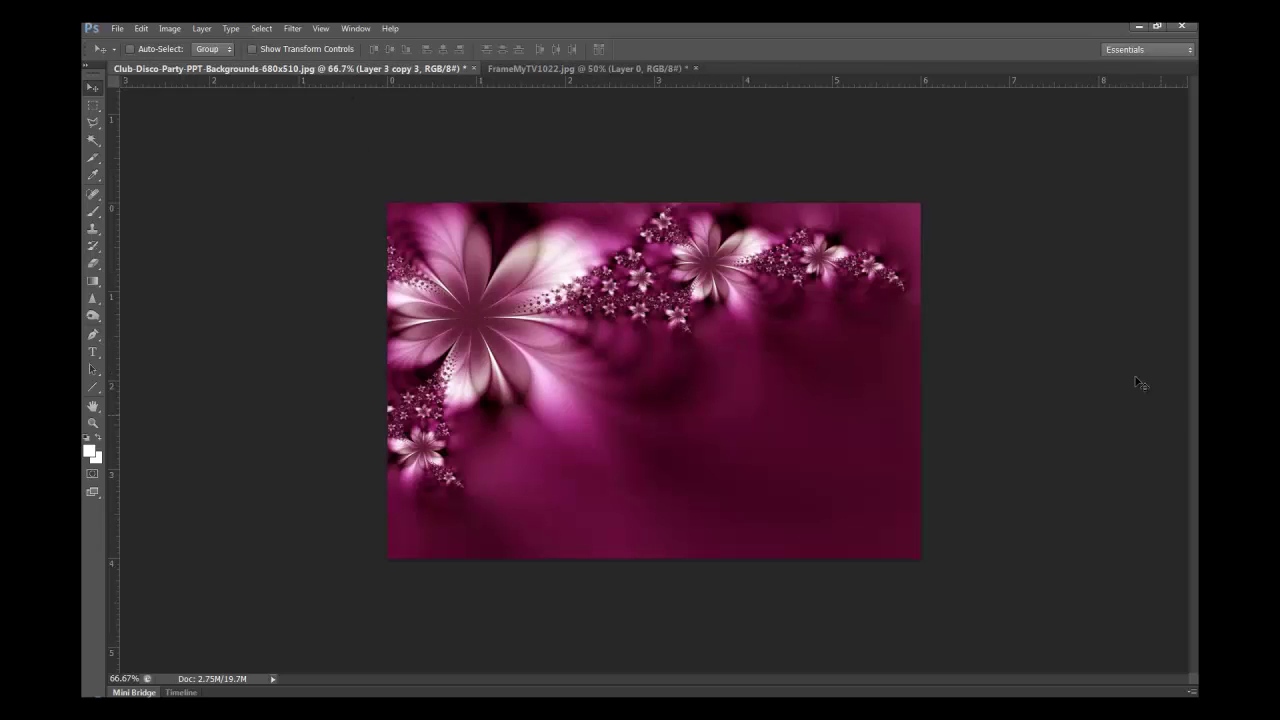
key("ctrl+v")
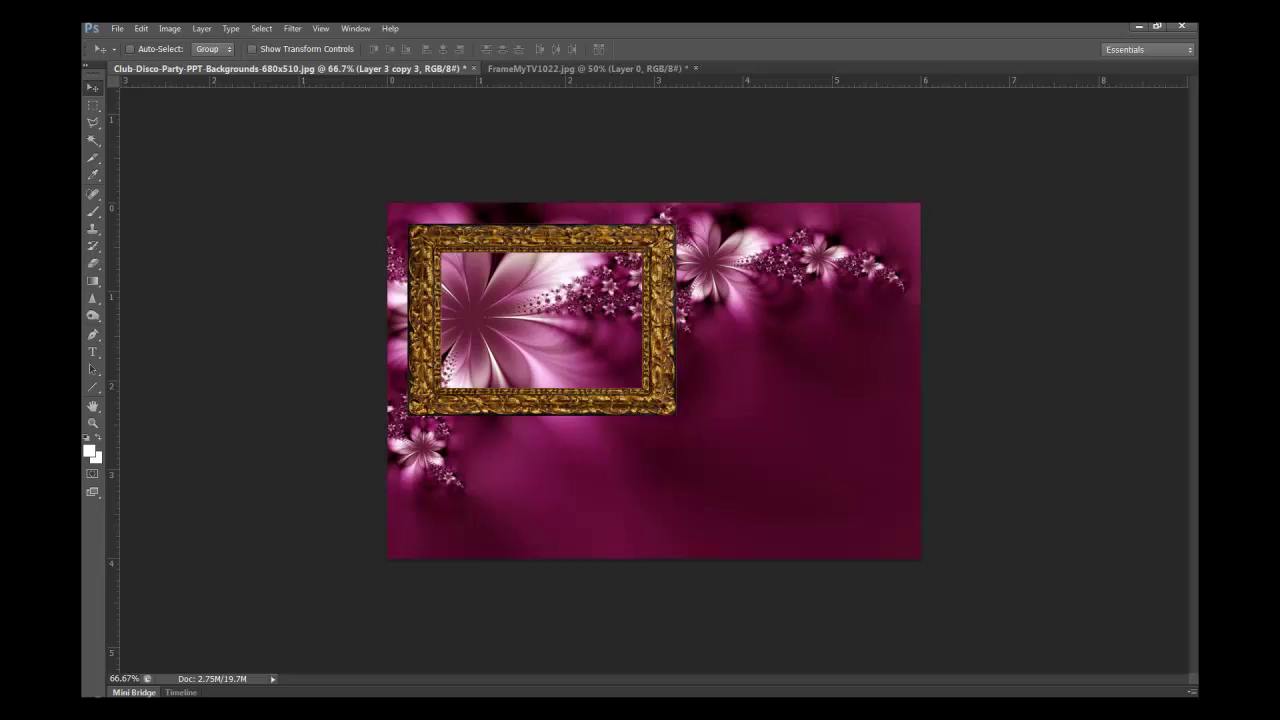
Add three smaller frame copies evenly spaced in a row along the bottom.
key("ctrl+z")
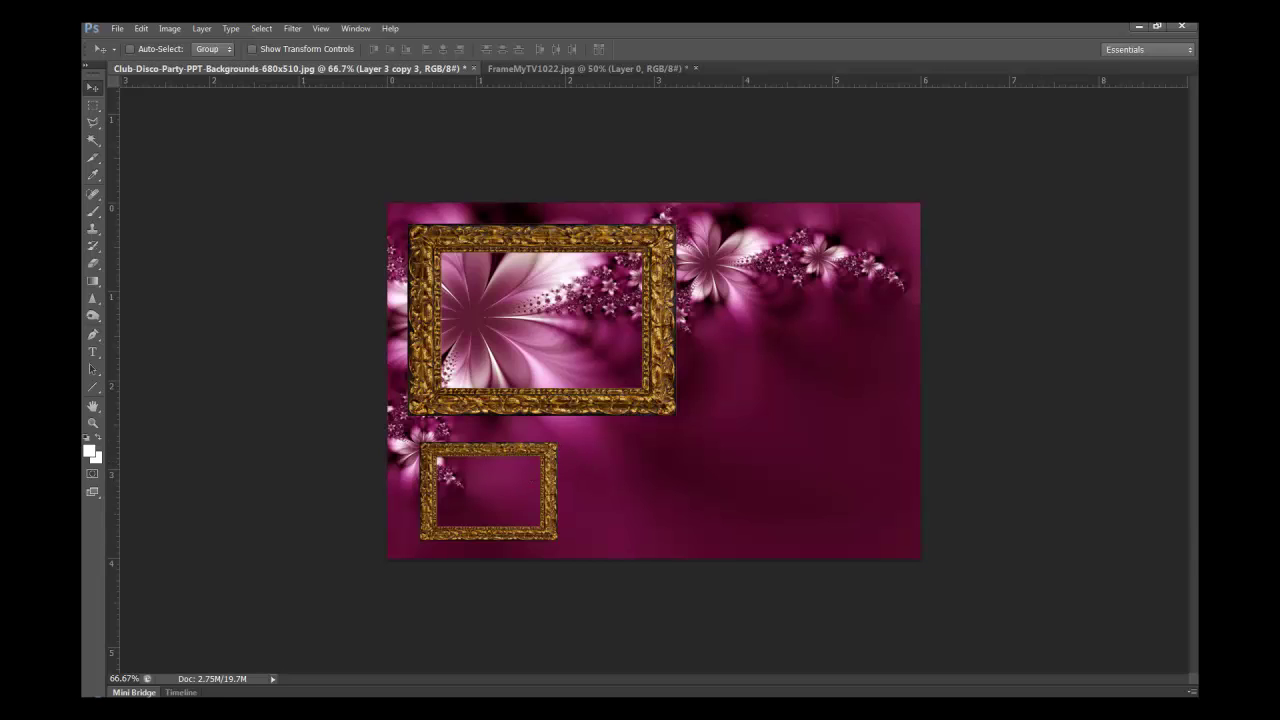
key("ctrl+alt+z")
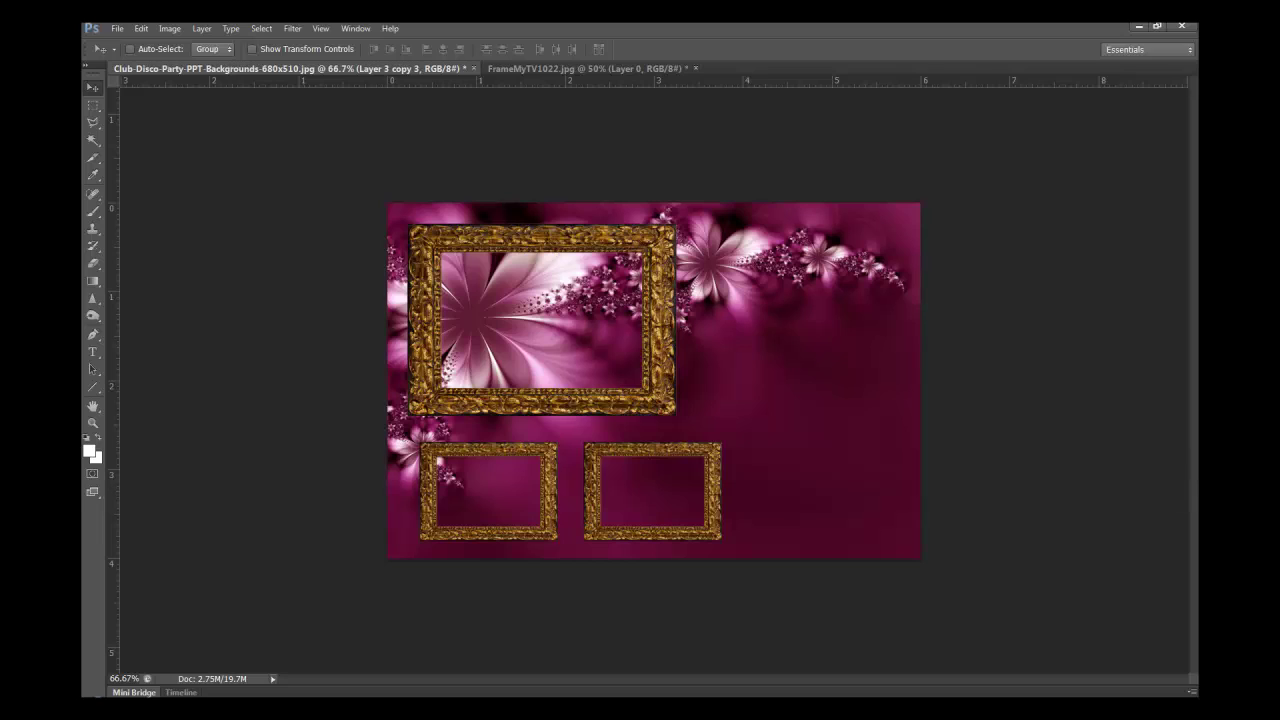
key("ctrl+shift+alt+t")
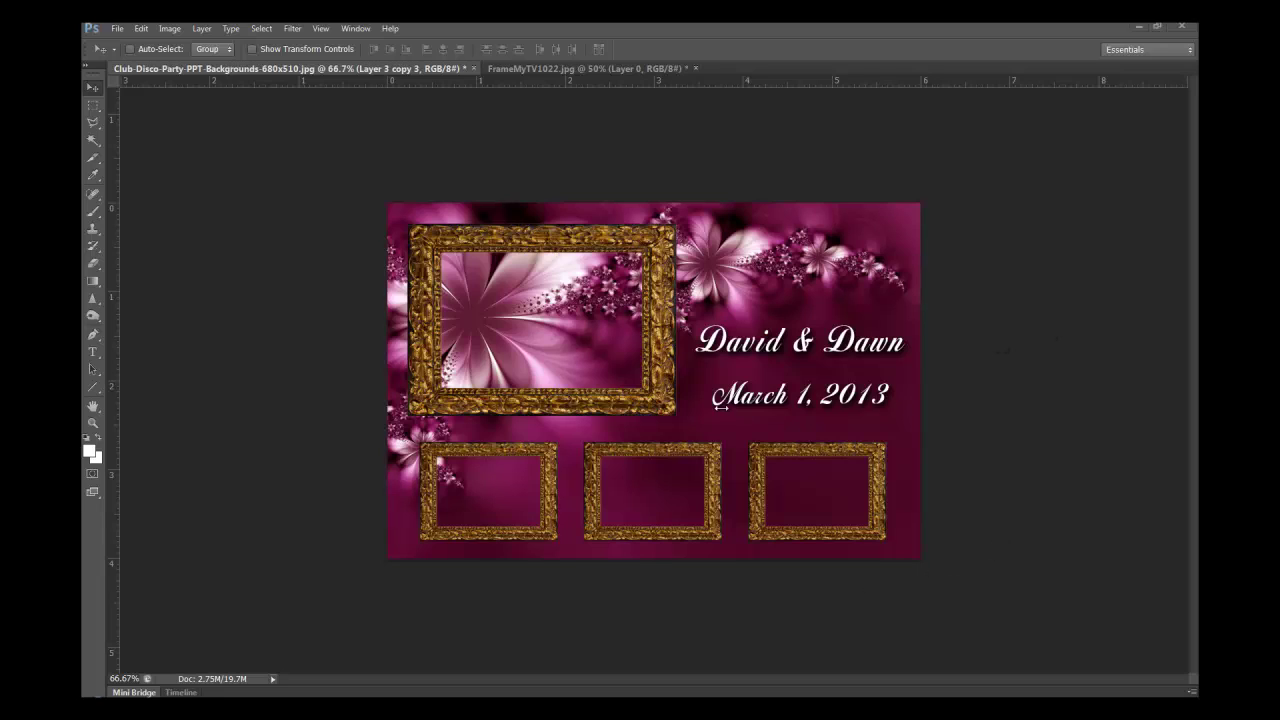
Switch to the Move tool and make Layer 2 the active layer.
left_click(91, 88)
left_click(756, 463, "ctrl")
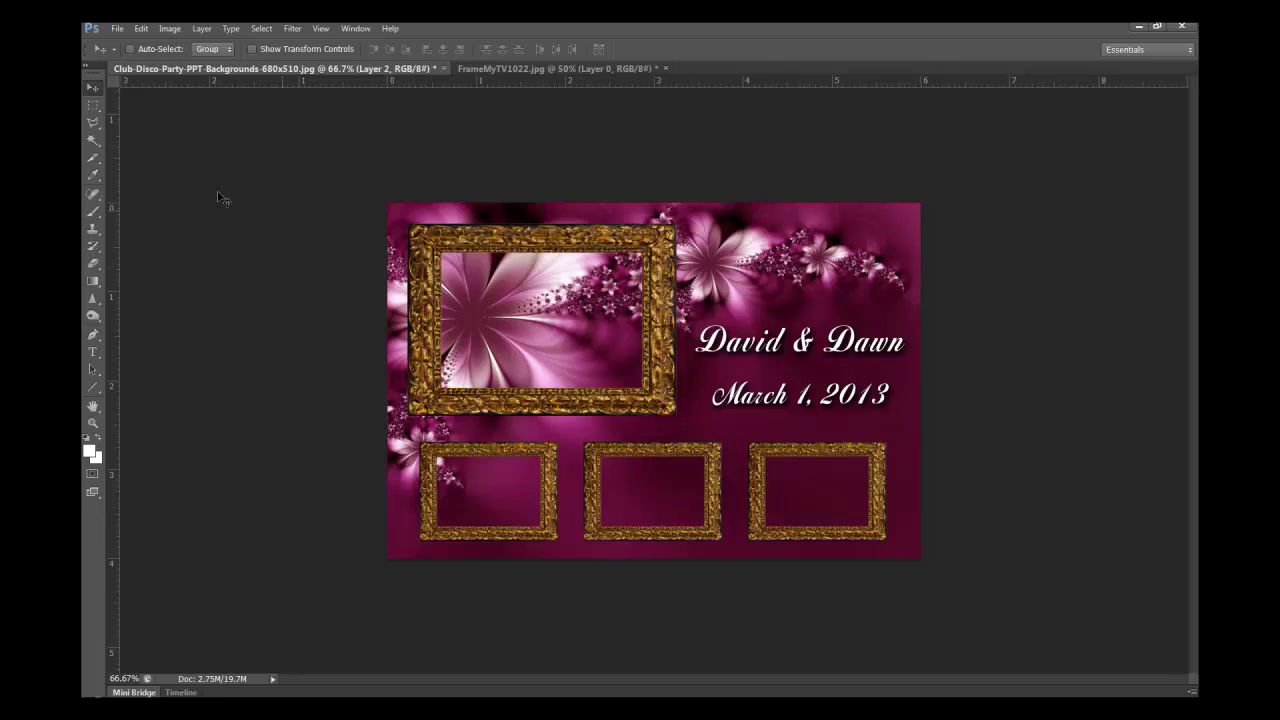
Cut the large frame's opening to transparency with a rectangular selection.
left_click(92, 108)
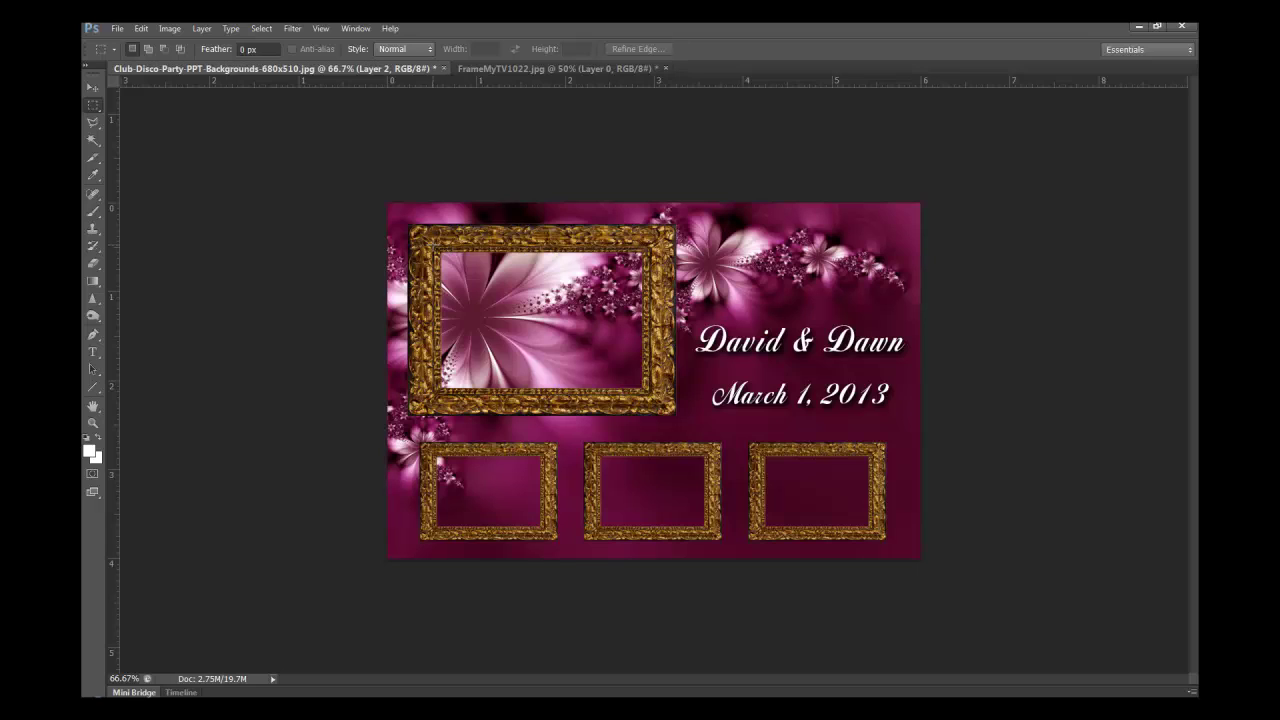
left_click_drag(436, 247, 653, 394)
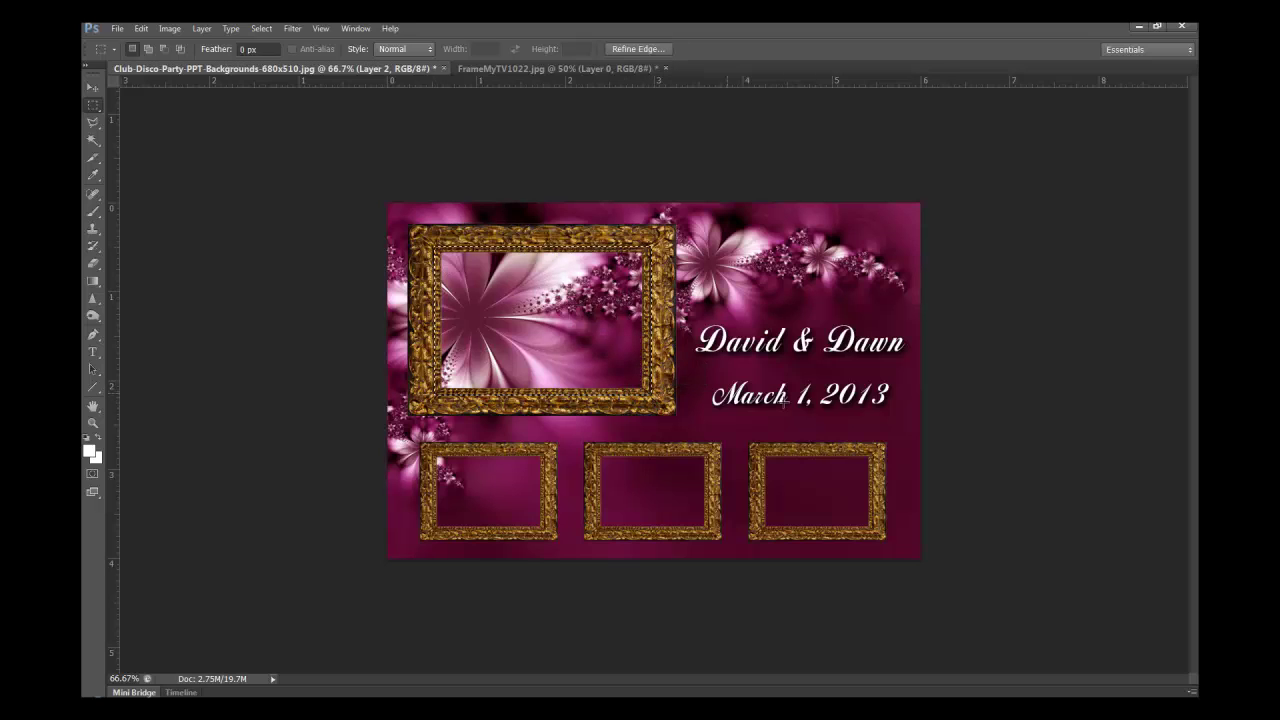
key("Delete")
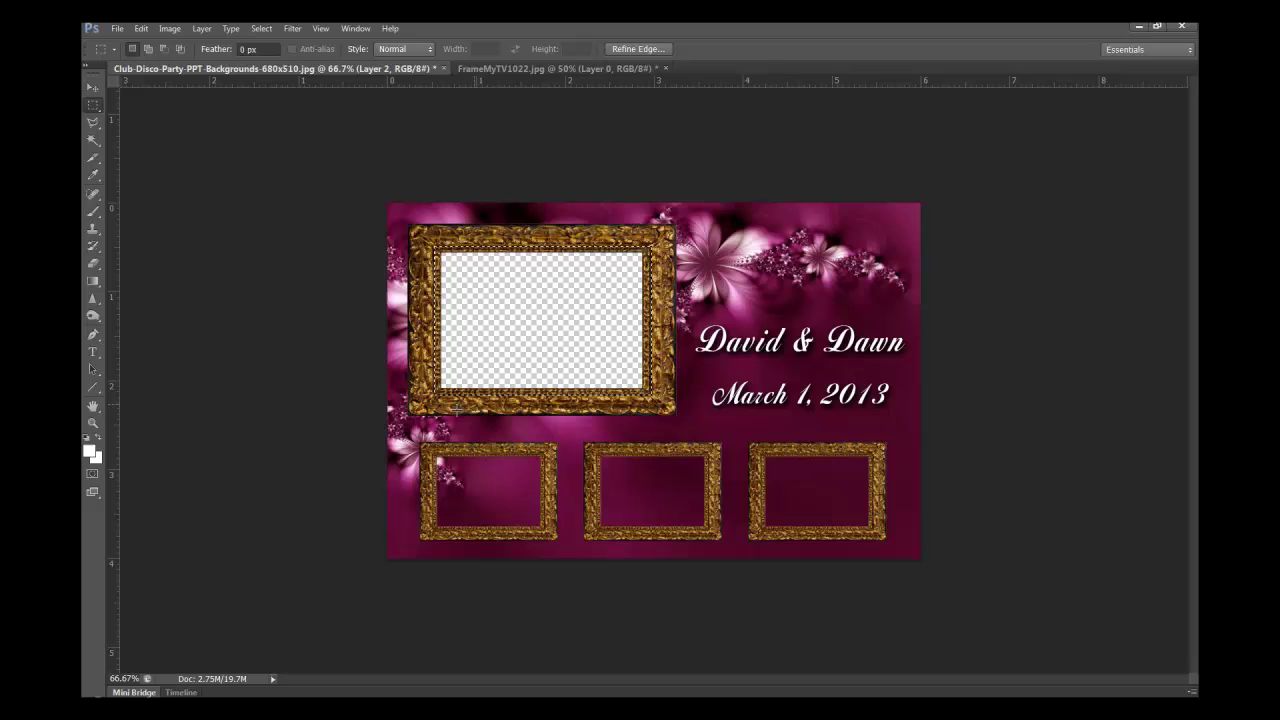
Clear the openings of the left, middle and right small frames, then deselect.
left_click(434, 452)
left_click_drag(434, 450, 556, 536)
key("Delete")
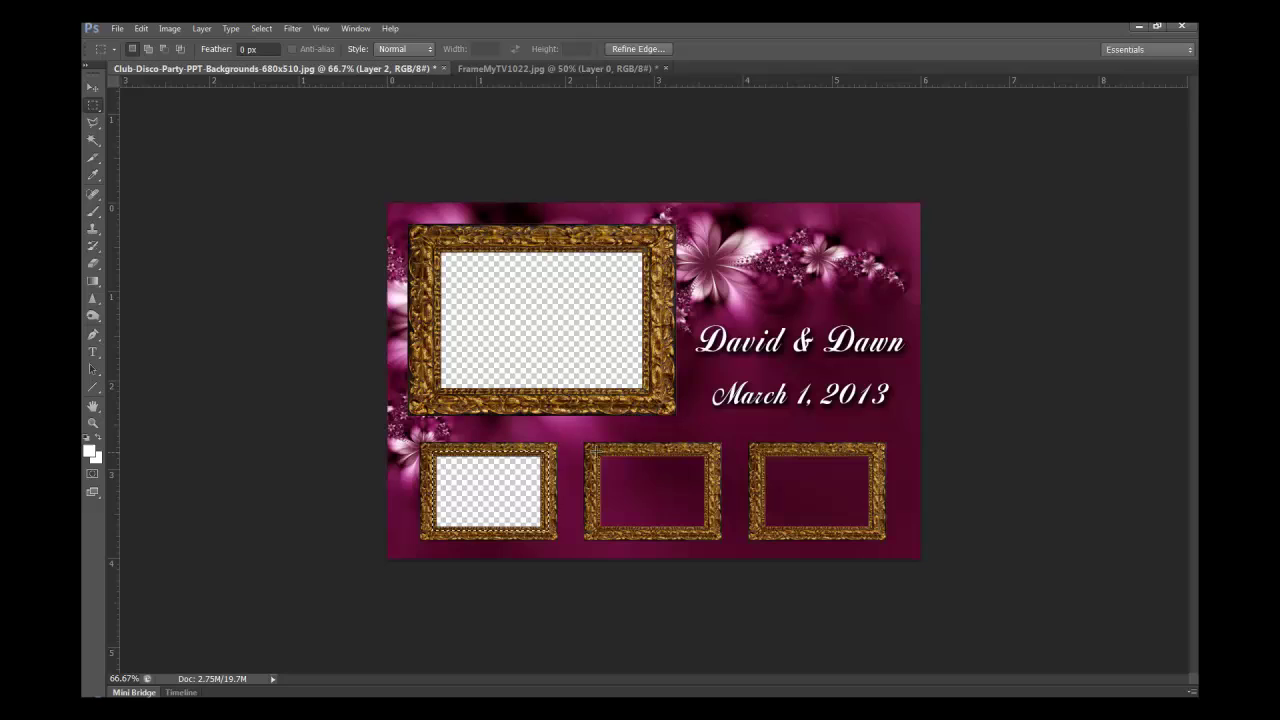
left_click_drag(597, 452, 719, 536)
key("Delete")
left_click_drag(757, 451, 882, 538)
key("Delete")
key("ctrl+d")
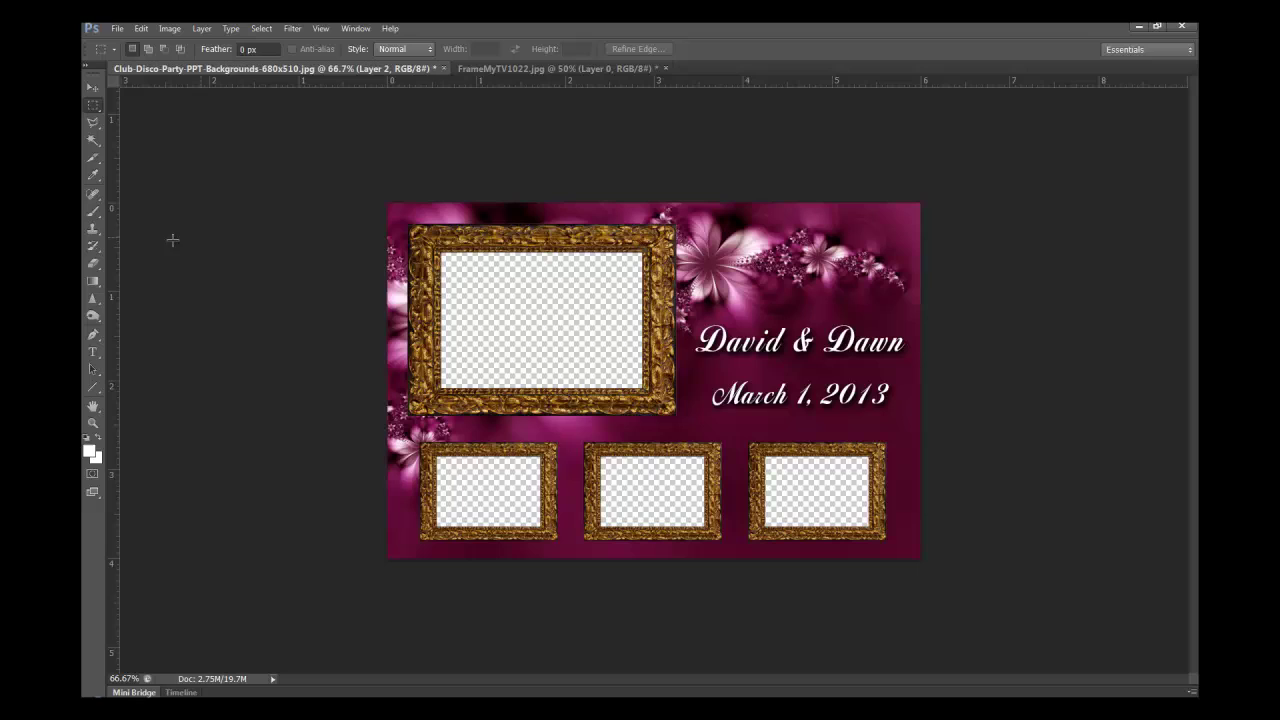
Draw a slice with the Slice tool around the large gold frame's opening.
left_click(93, 160)
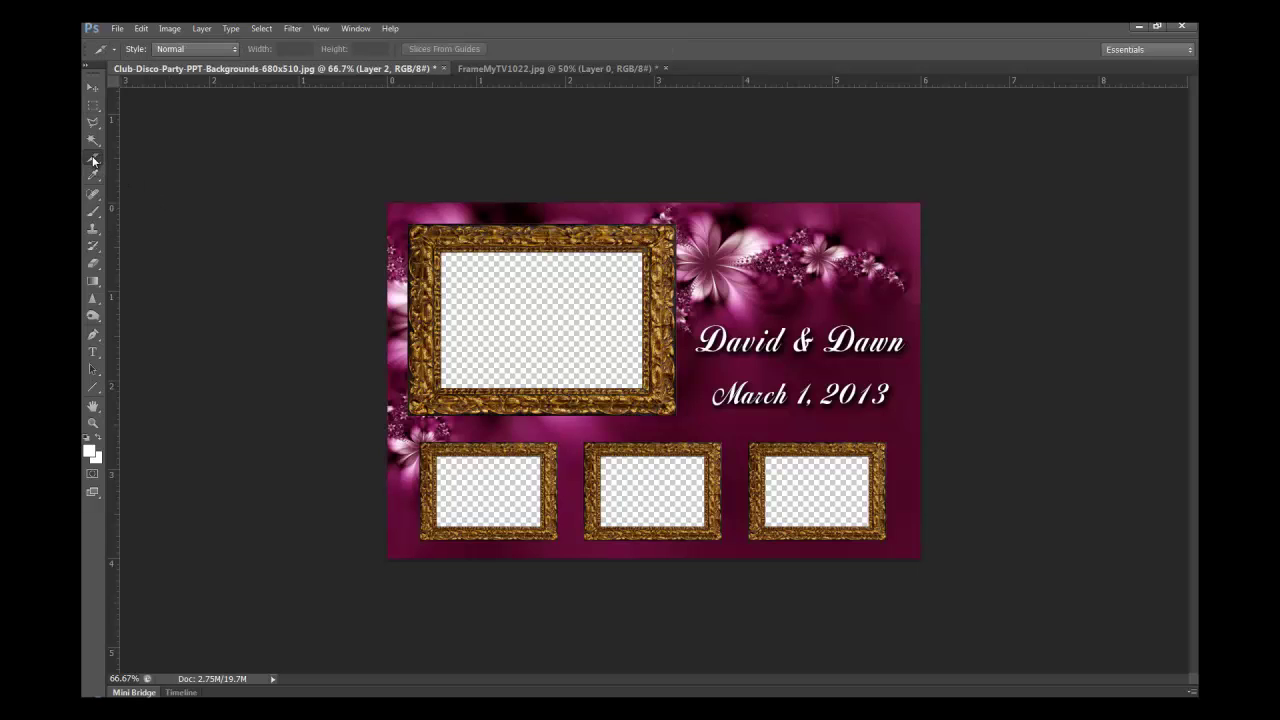
left_click(96, 160)
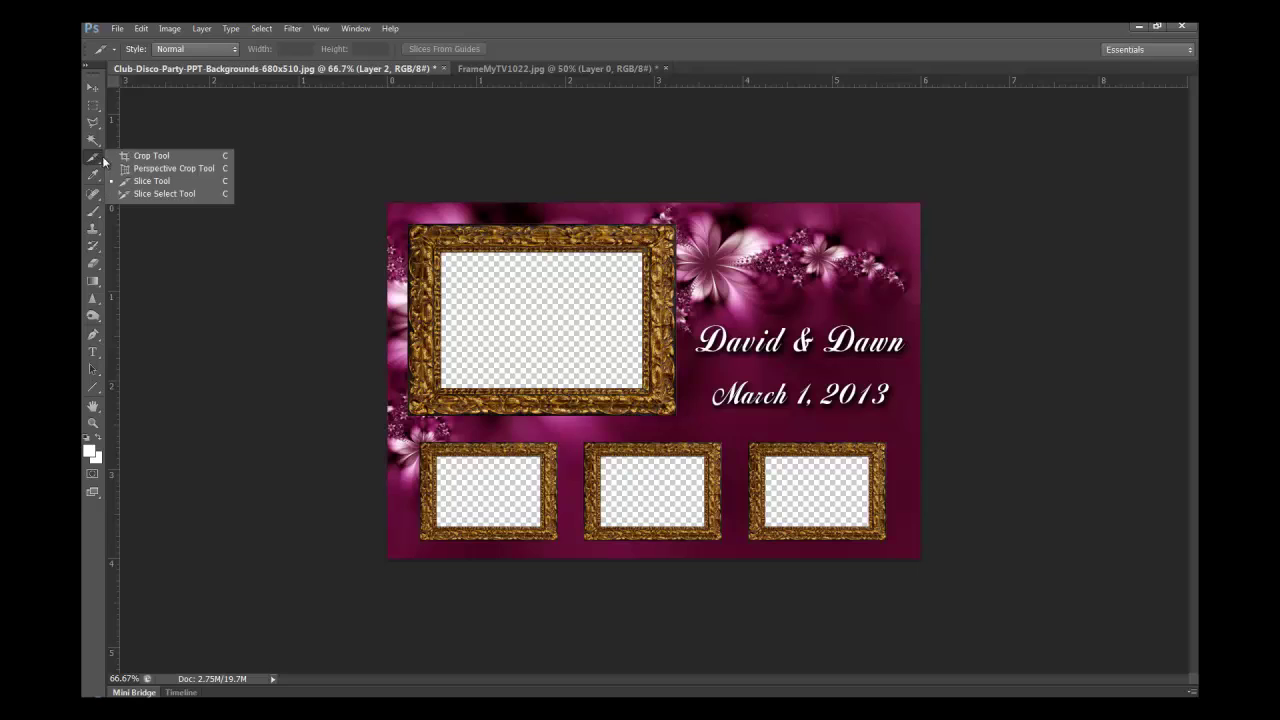
left_click(92, 162)
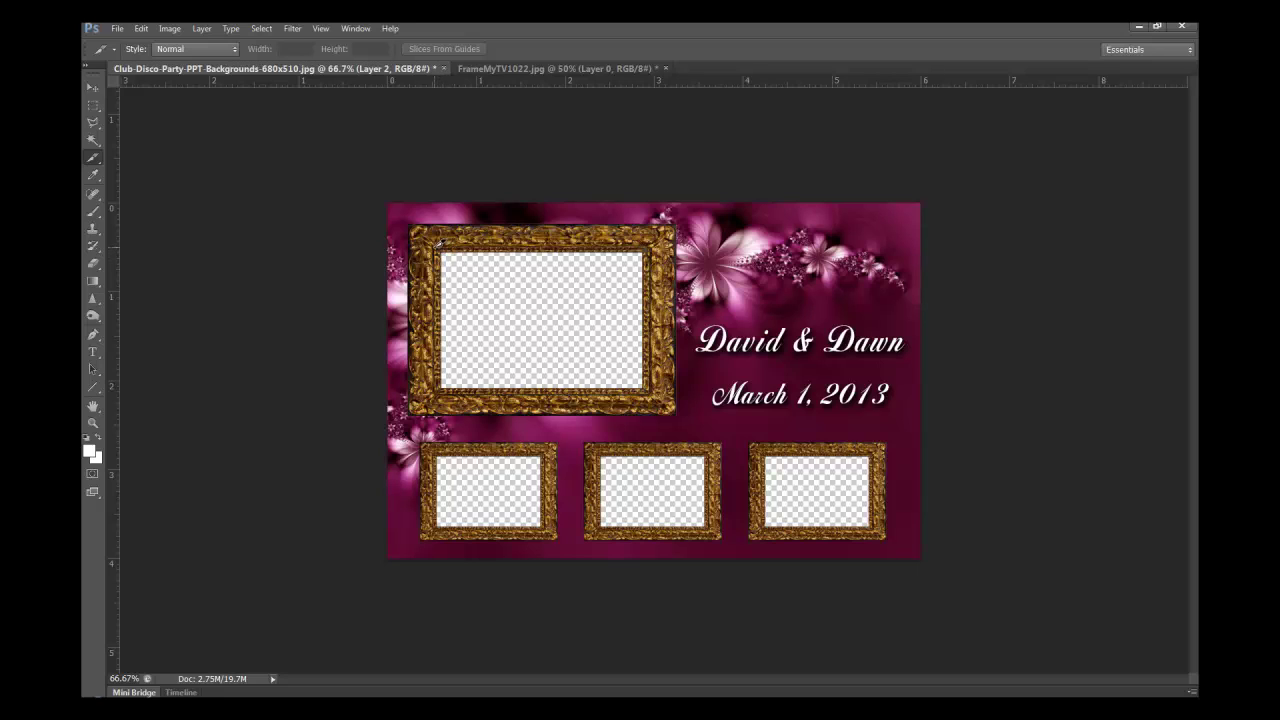
left_click_drag(438, 242, 657, 390)
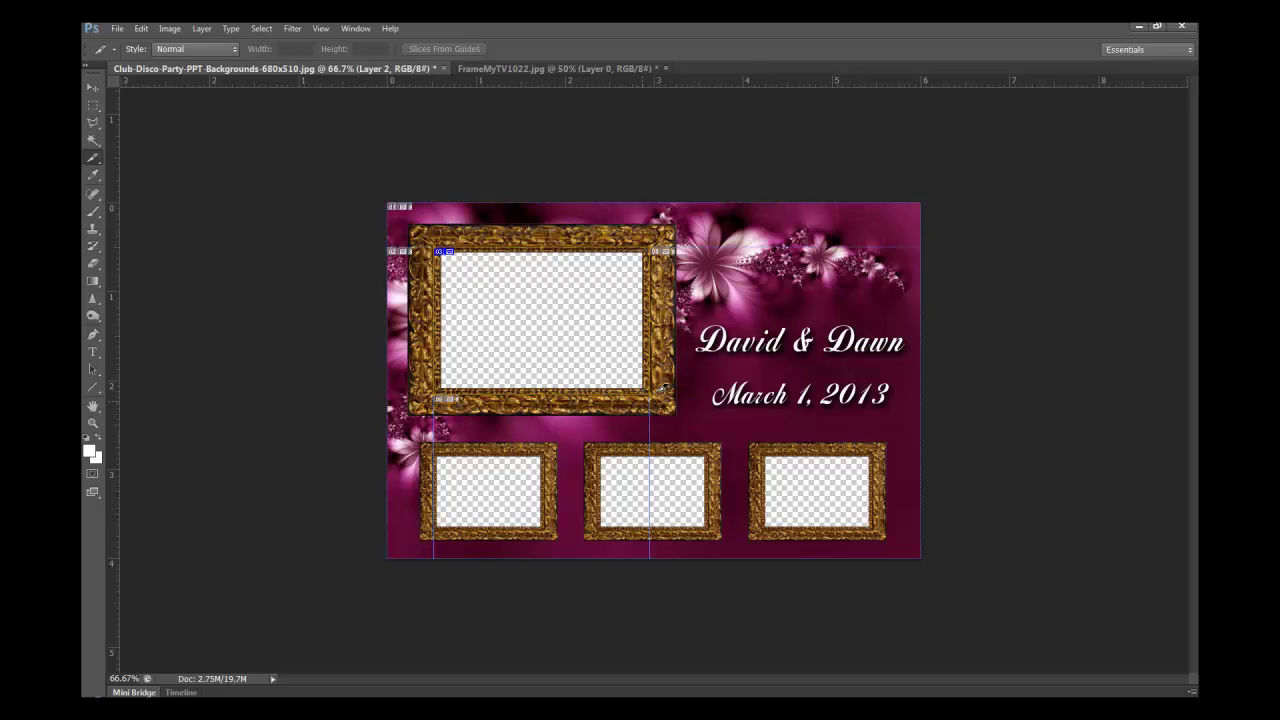
Check the large slice's options (486 × 331 at X 105, Y 101), then view at actual size.
right_click(489, 272)
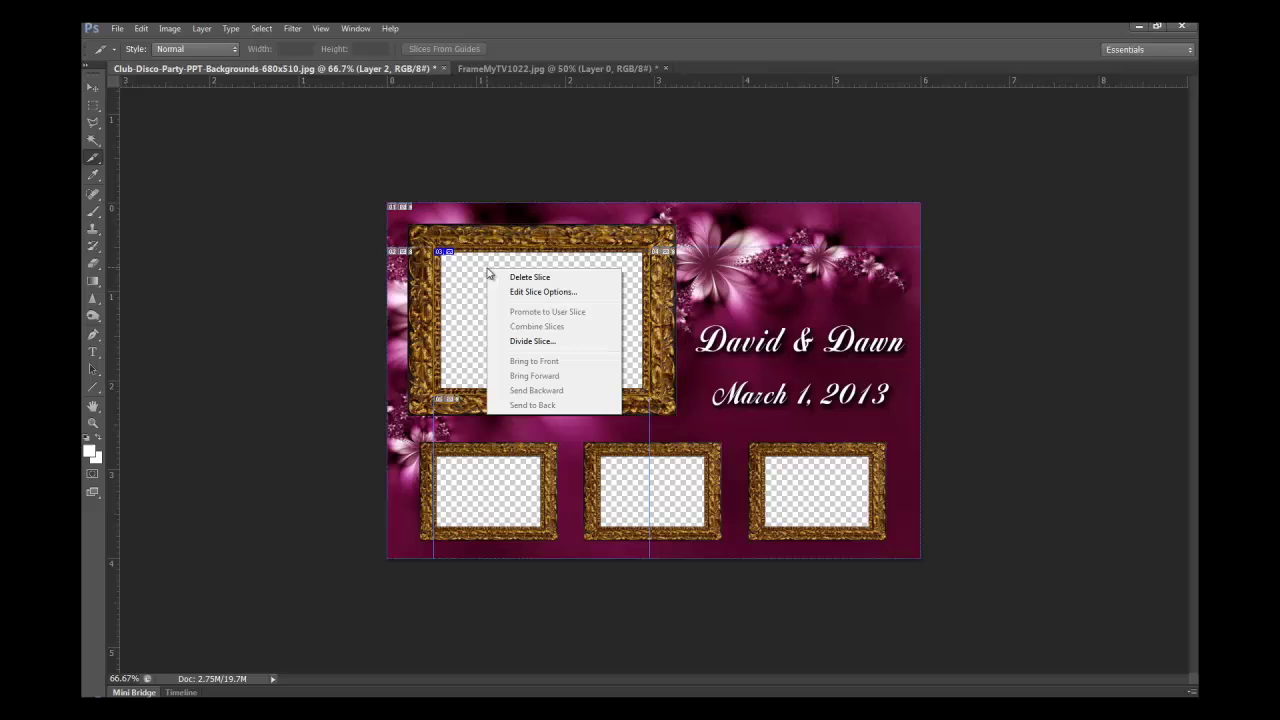
left_click(536, 292)
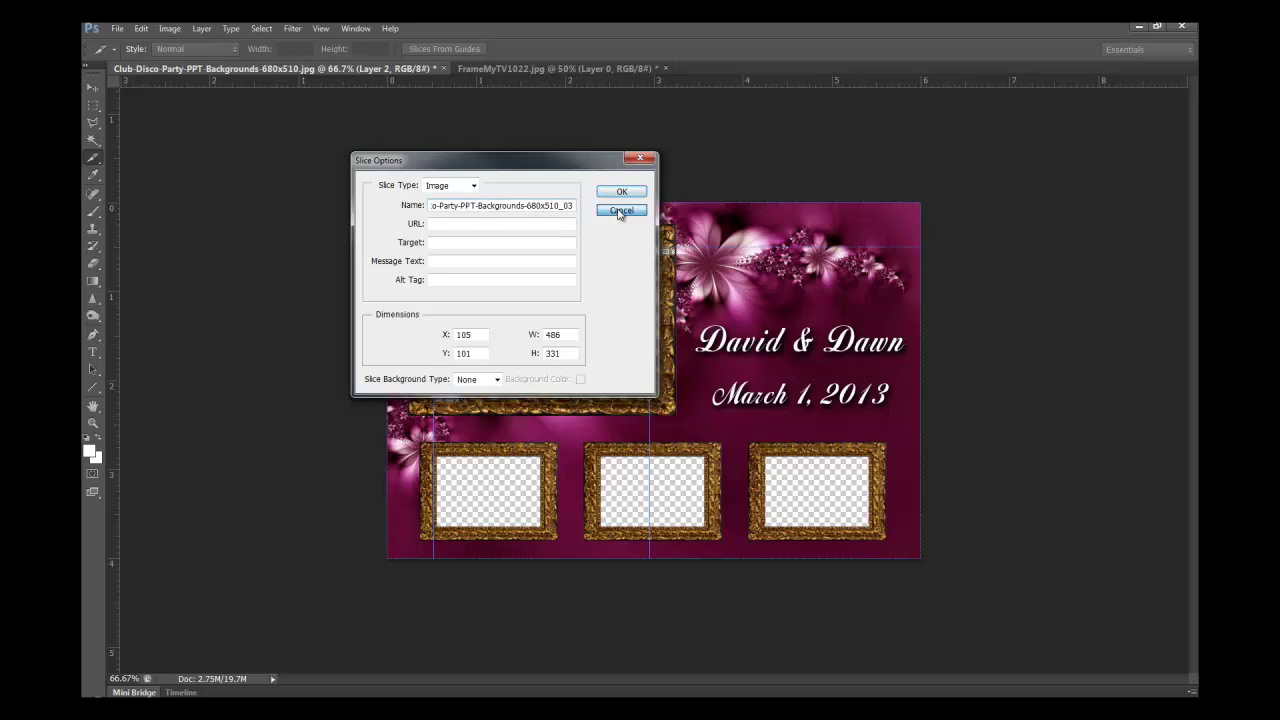
left_click(621, 213)
key("ctrl+plus")
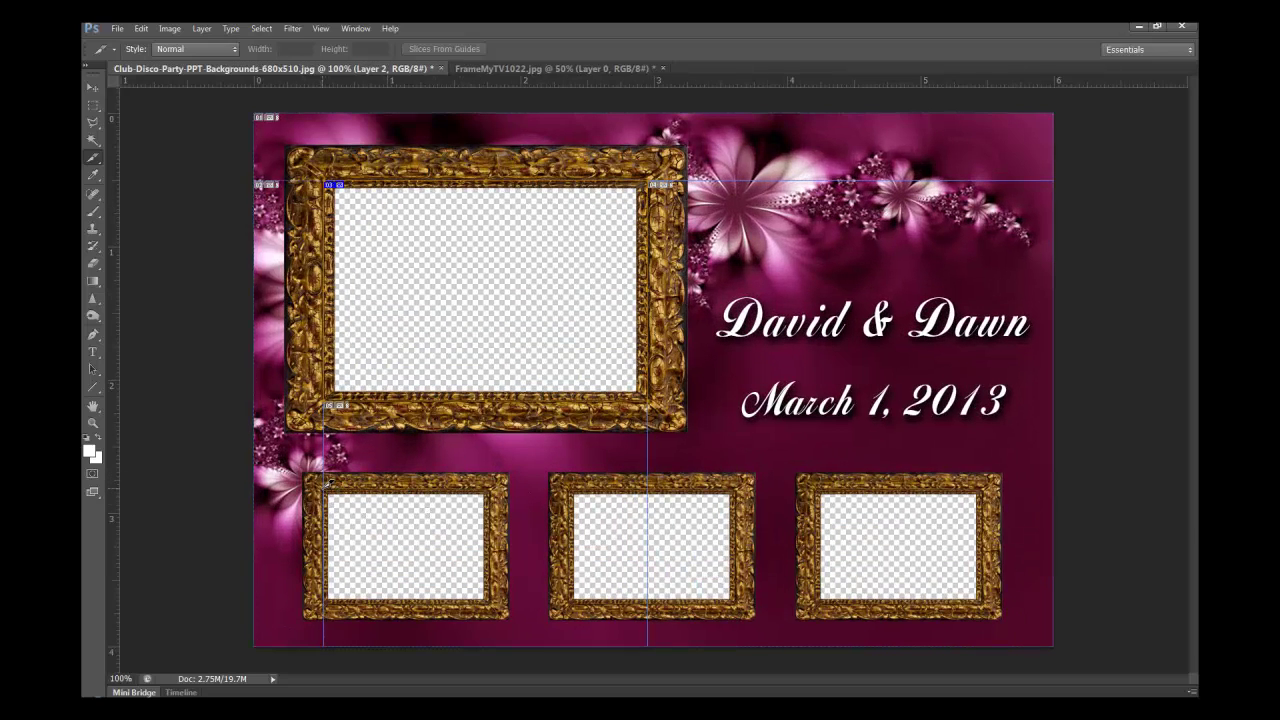
Slice the left, middle and right small frames, reading sizes 254 × 173, 252 × 177 and 254 × 176.
left_click_drag(325, 484, 494, 599)
right_click(416, 540)
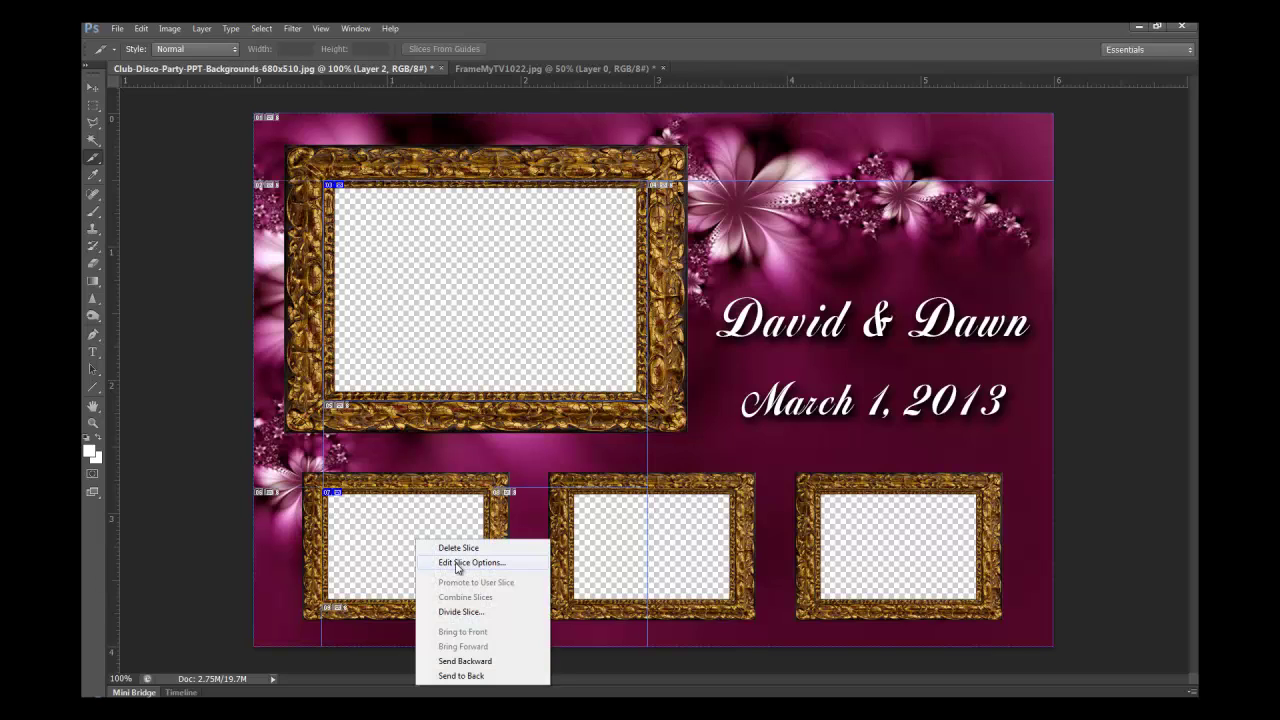
left_click(457, 563)
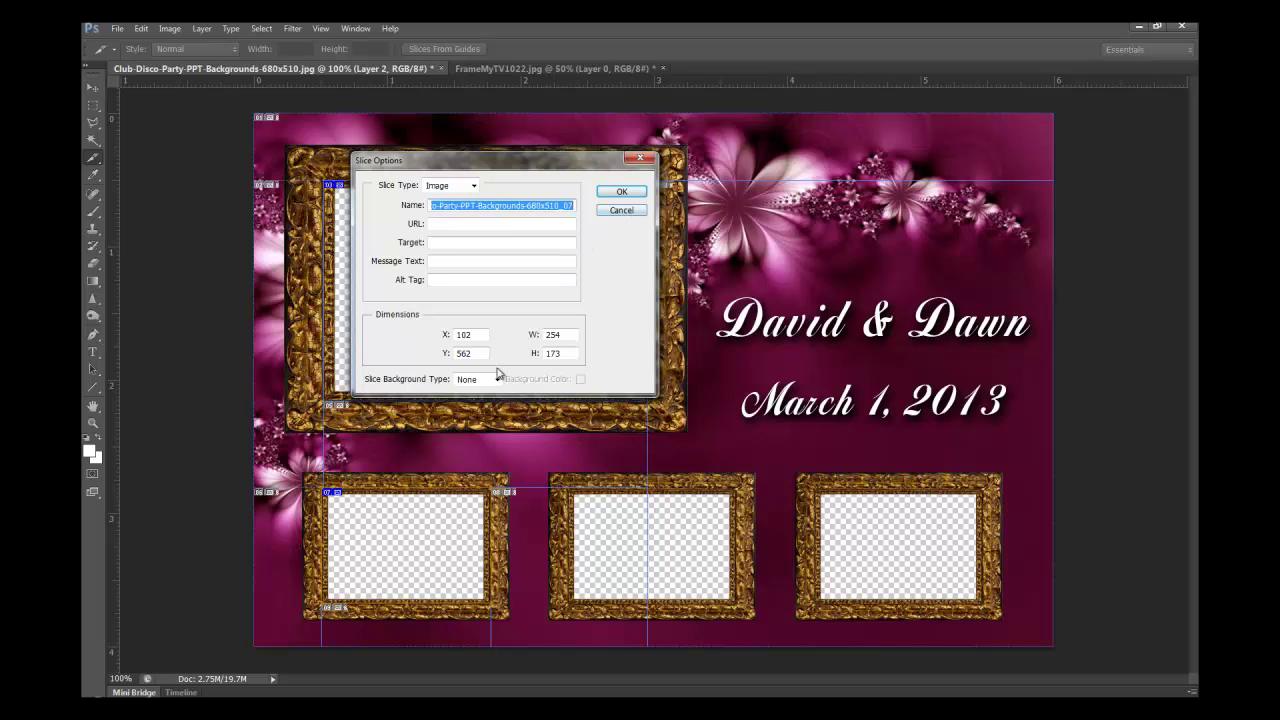
left_click(640, 211)
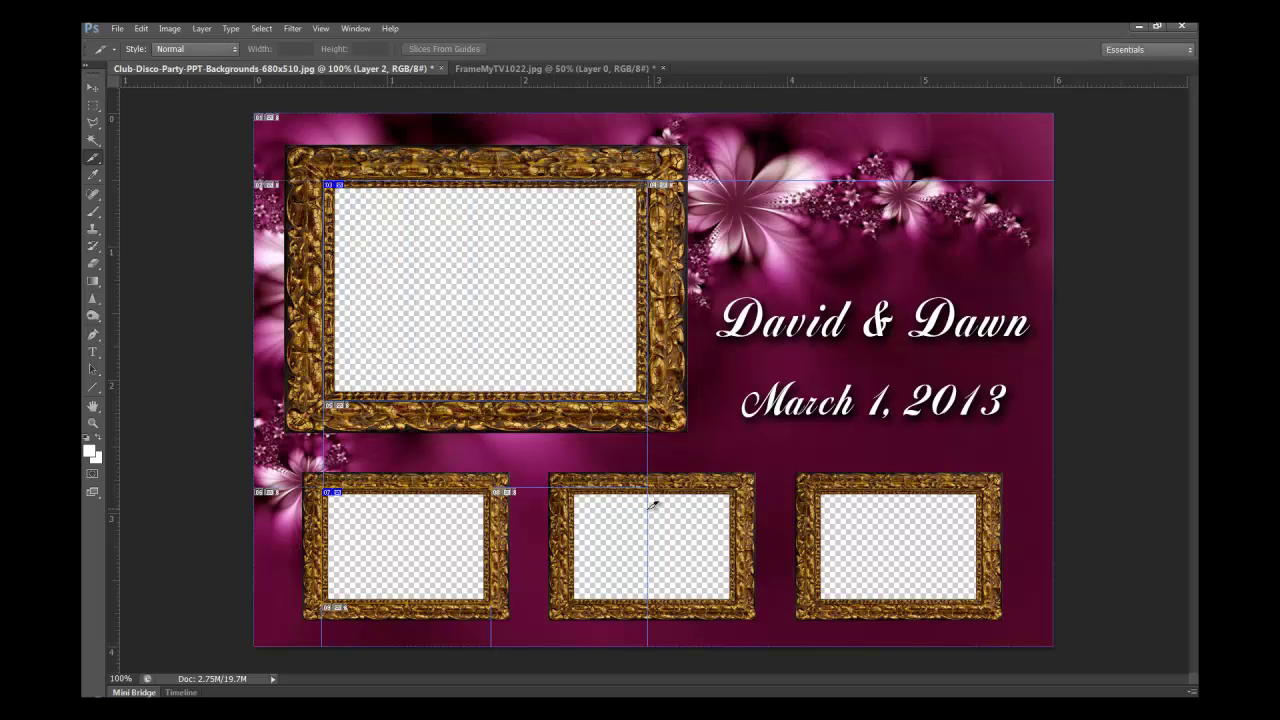
left_click_drag(575, 482, 737, 604)
right_click(698, 558)
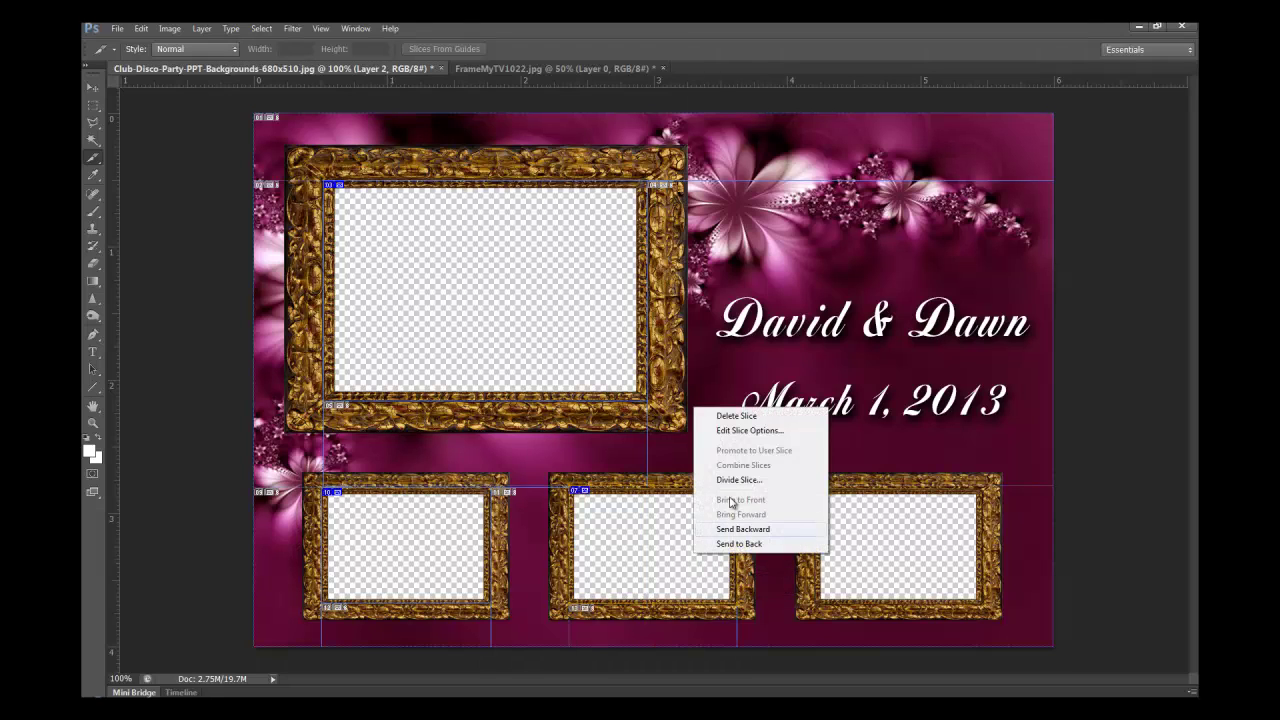
left_click(745, 434)
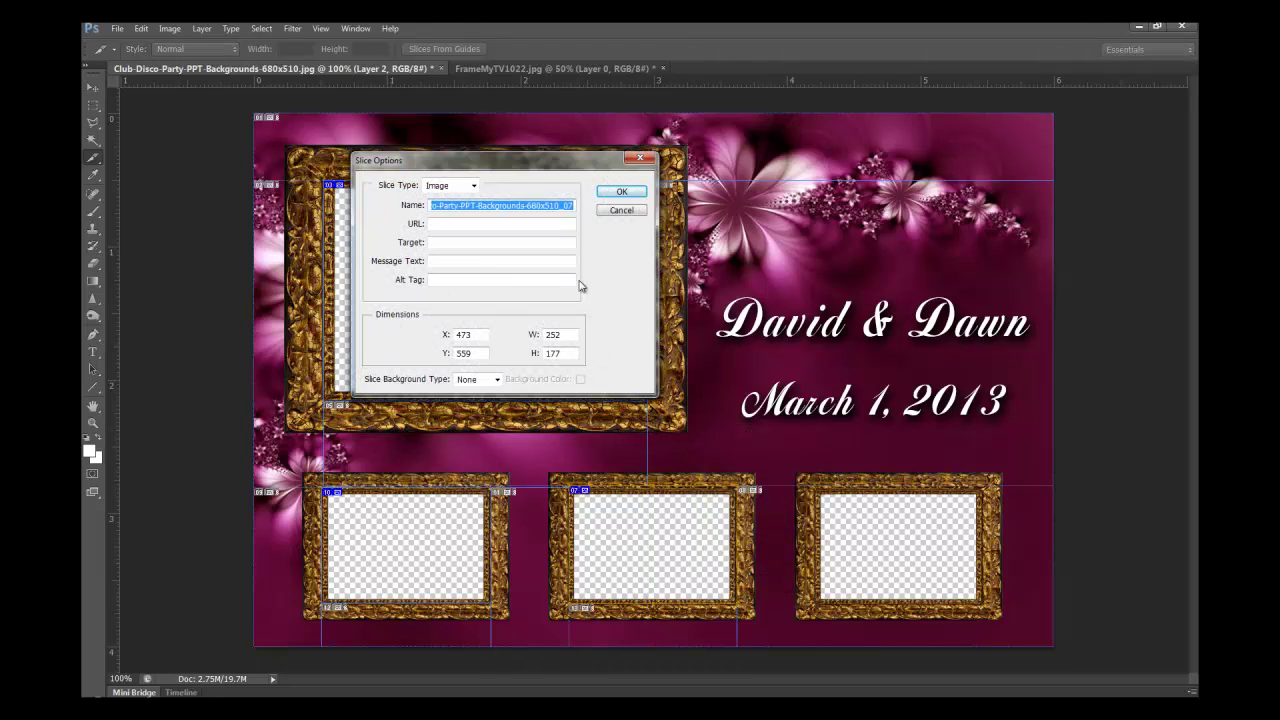
left_click(623, 208)
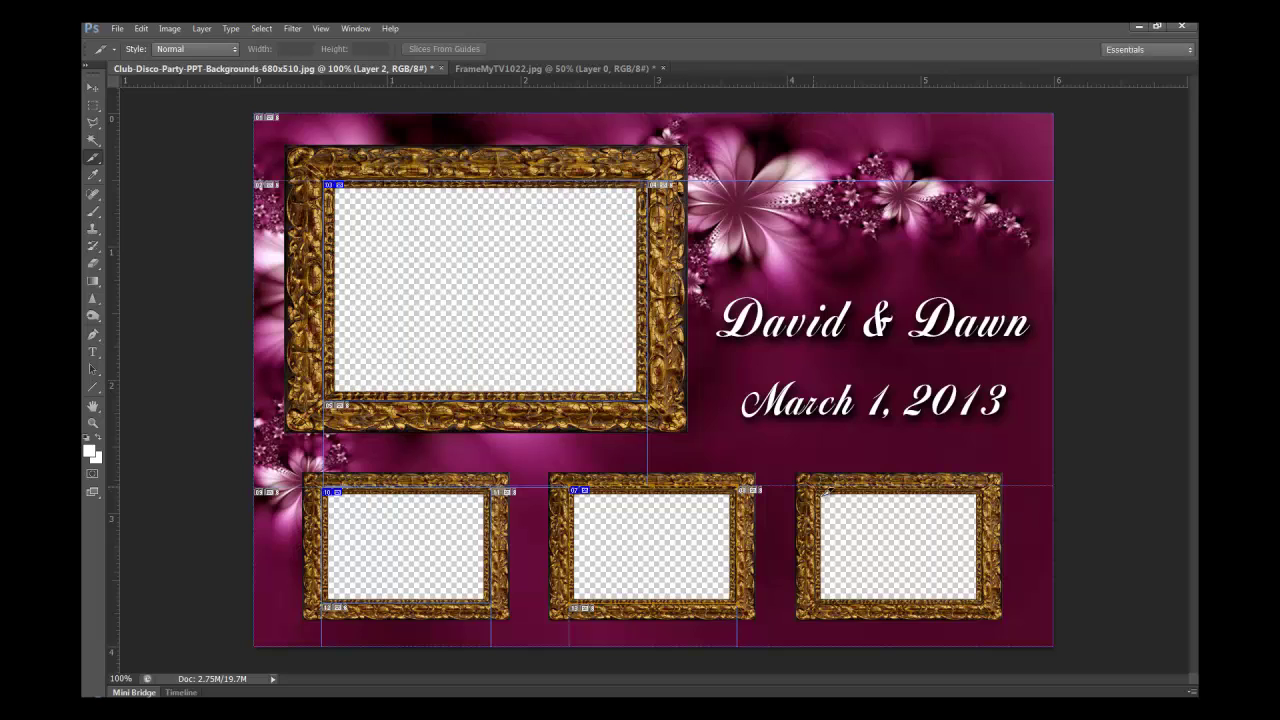
left_click_drag(826, 490, 983, 611)
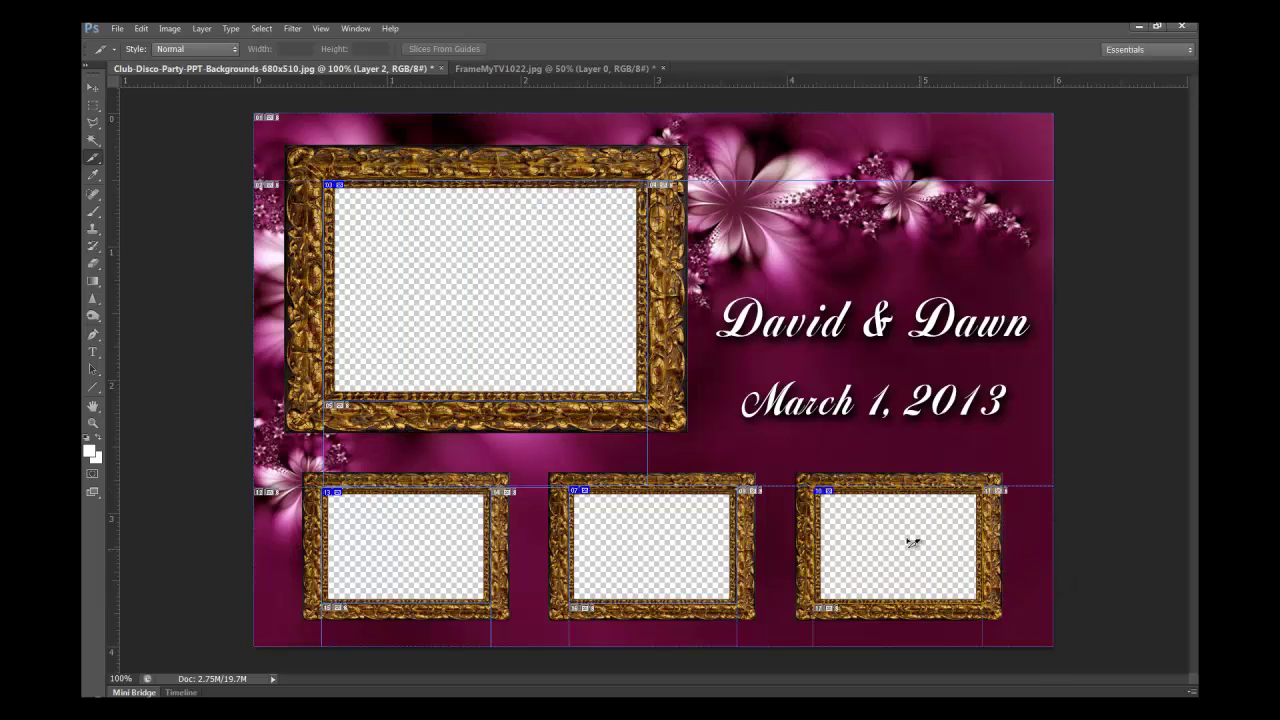
right_click(912, 542)
left_click(934, 563)
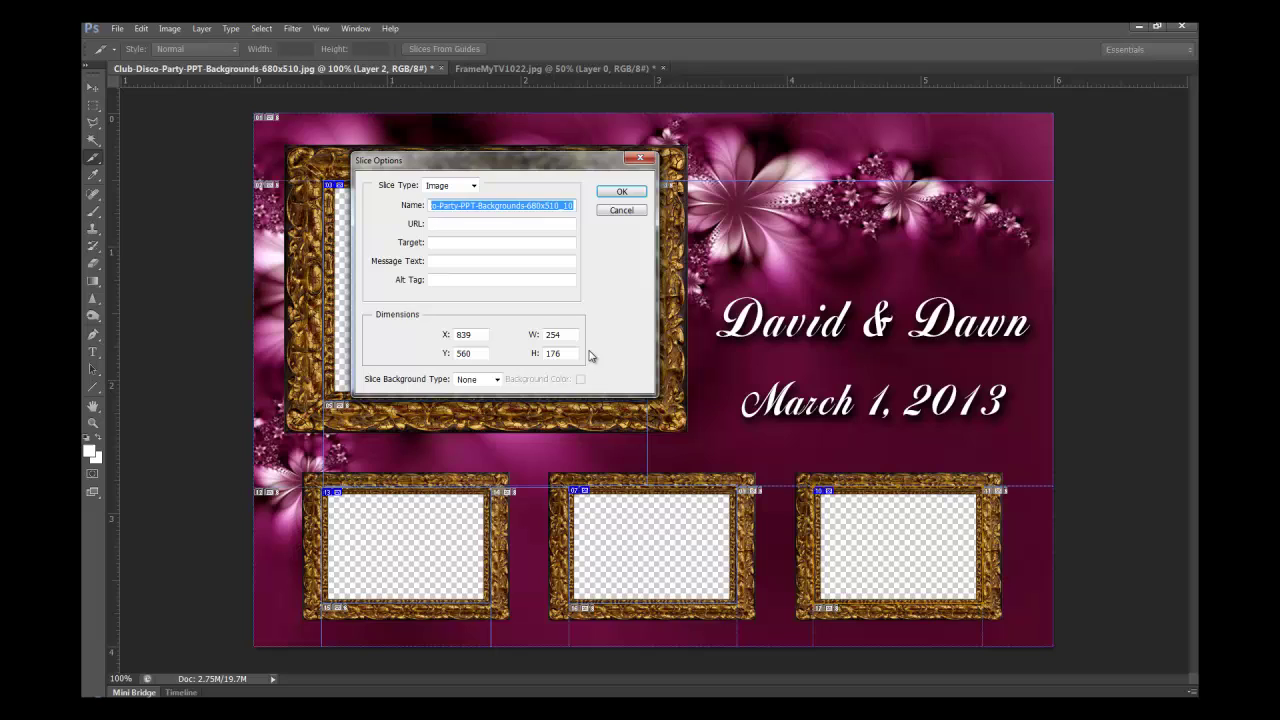
left_click(622, 192)
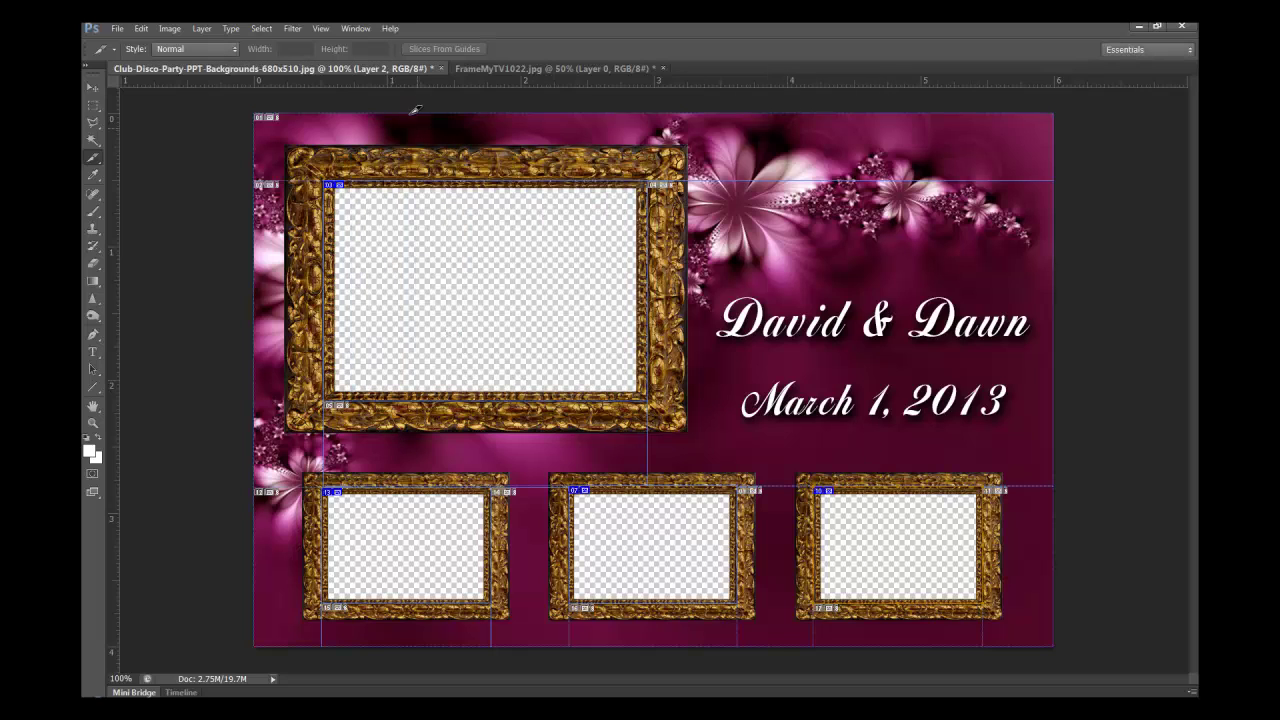
Turn off View > Extras to hide guides and slices, then zoom out to the whole design.
left_click(321, 28)
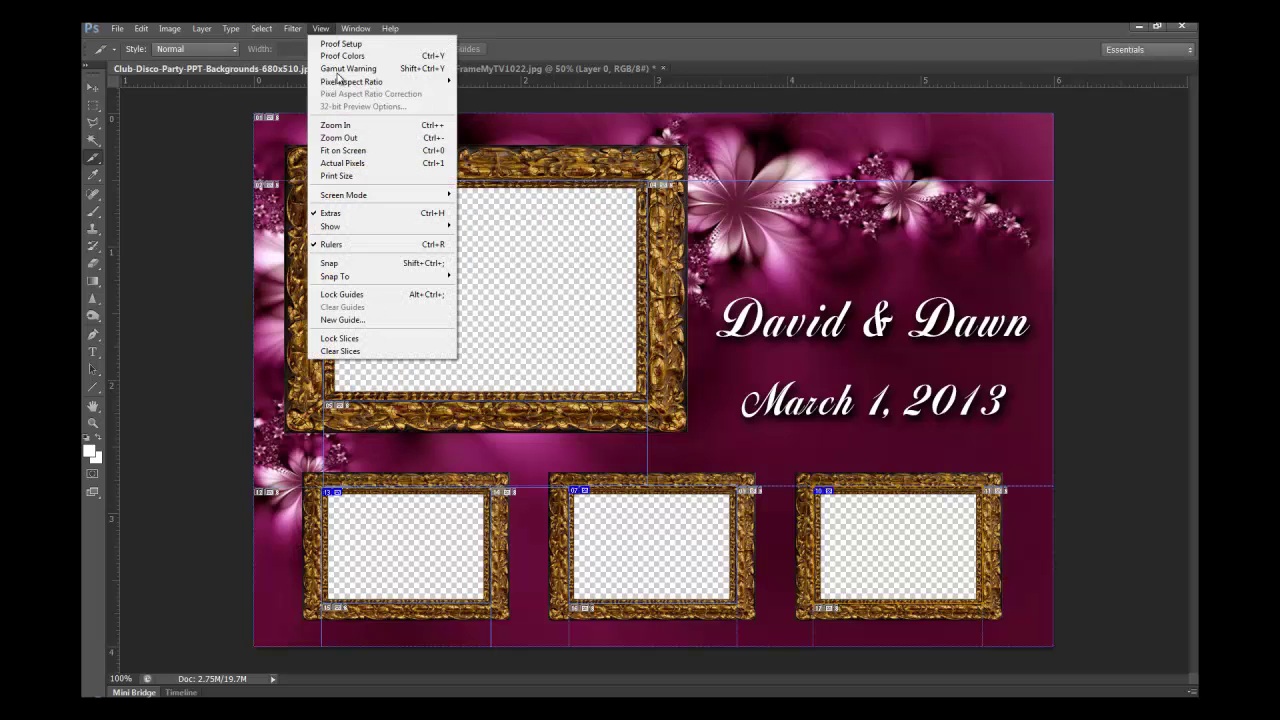
left_click(340, 213)
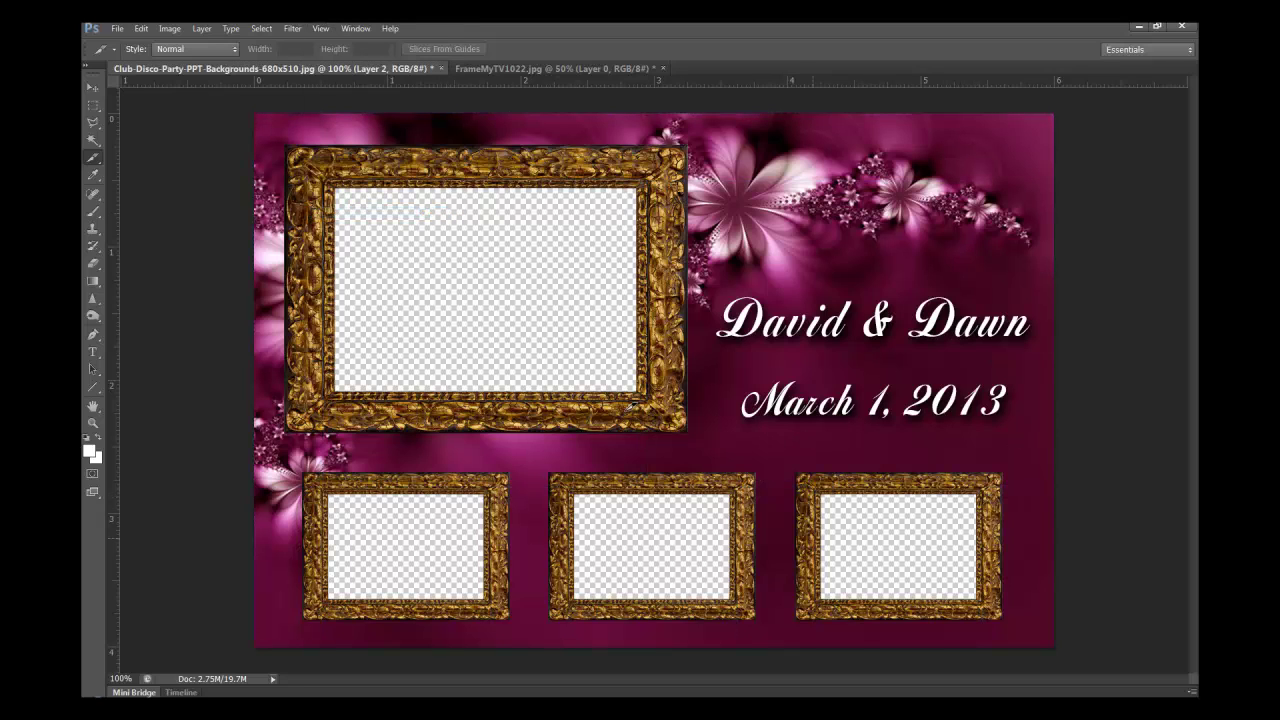
key("ctrl+minus")
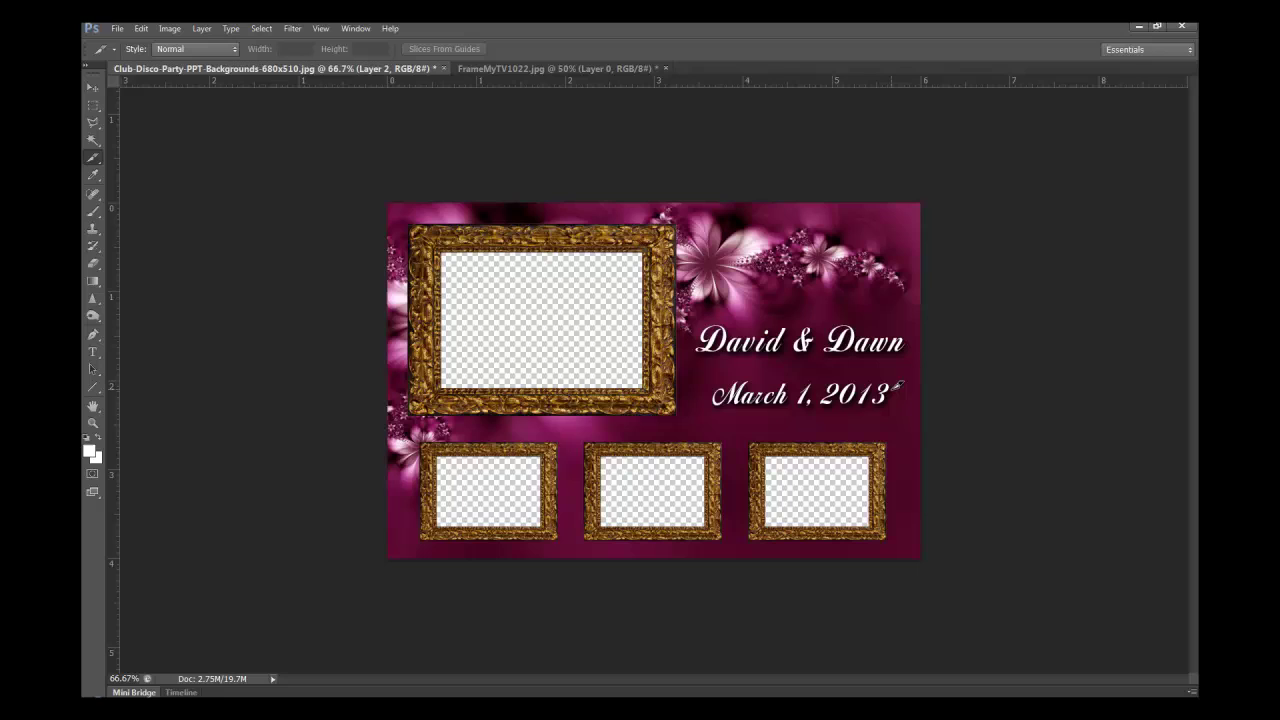